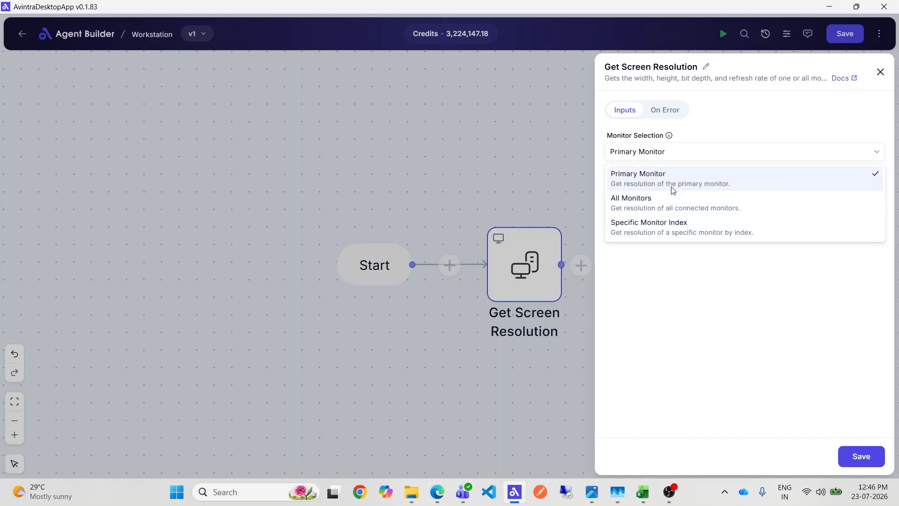
# Keep Primary Monitor as the monitor selection and save the node and the flow
pyautogui.click(699, 183)
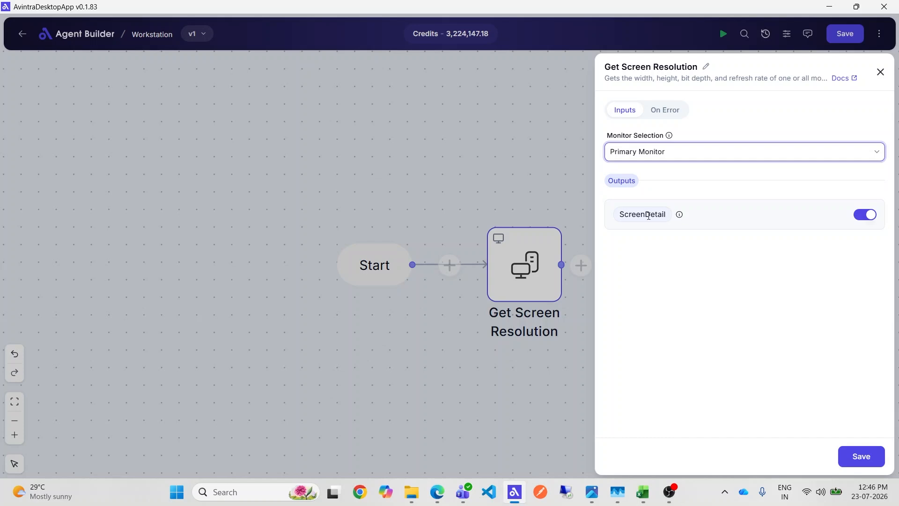
pyautogui.click(859, 455)
pyautogui.click(838, 35)
# Run the workflow and inspect the Get Screen Resolution node's execution output, then close the executions panel
pyautogui.click(723, 33)
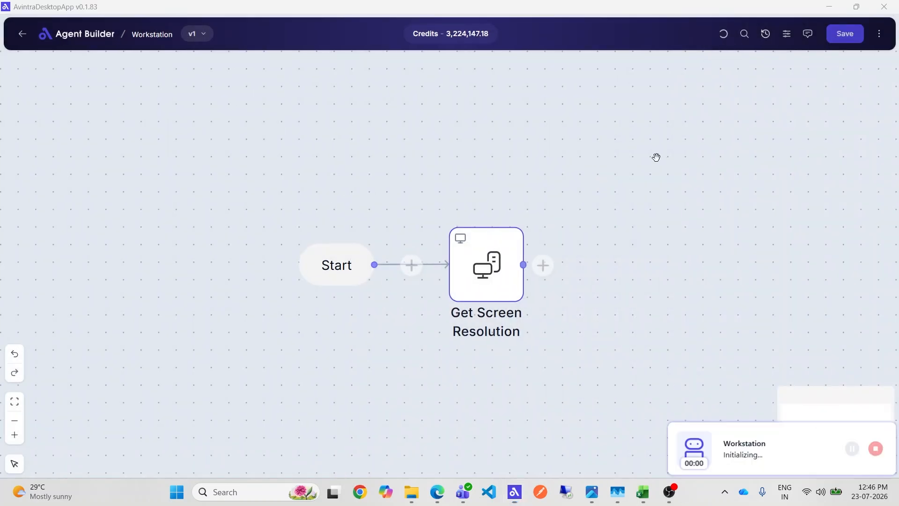
pyautogui.click(581, 278)
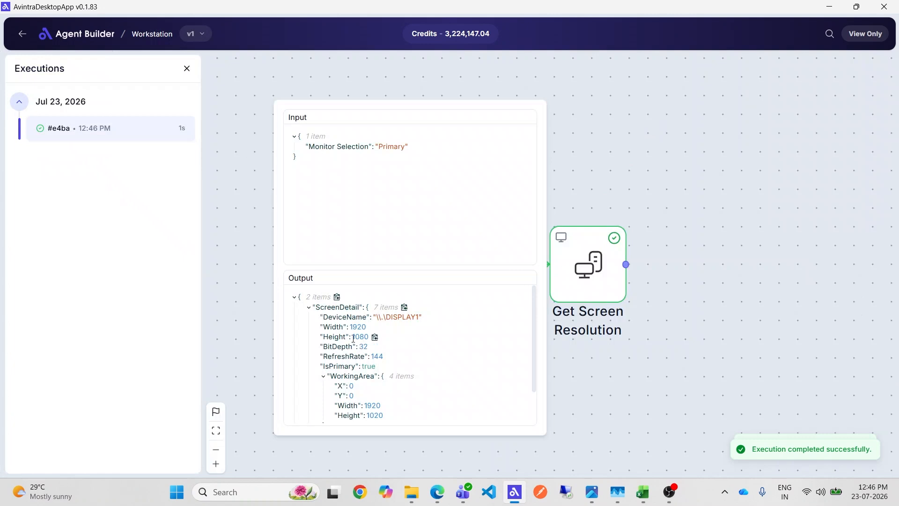
pyautogui.doubleClick(334, 326)
pyautogui.doubleClick(335, 336)
pyautogui.doubleClick(338, 346)
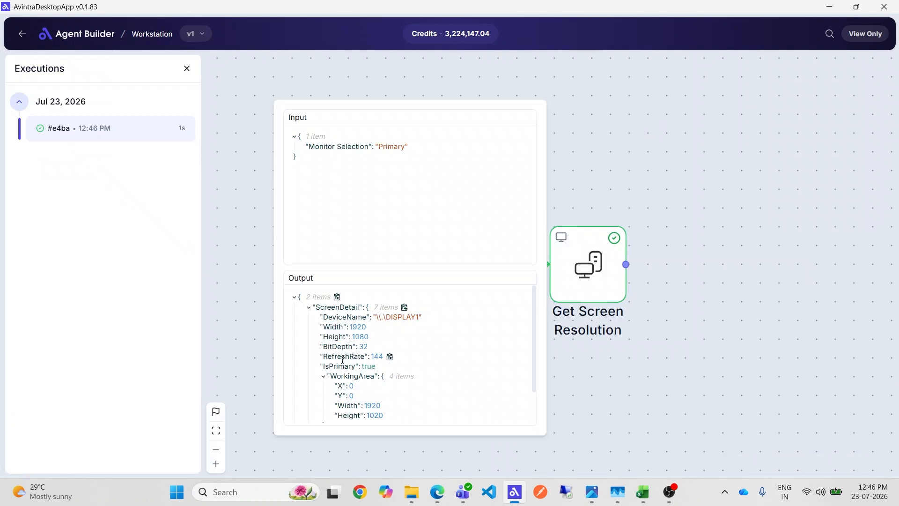
pyautogui.doubleClick(343, 356)
pyautogui.scroll(-4, 389, 386)
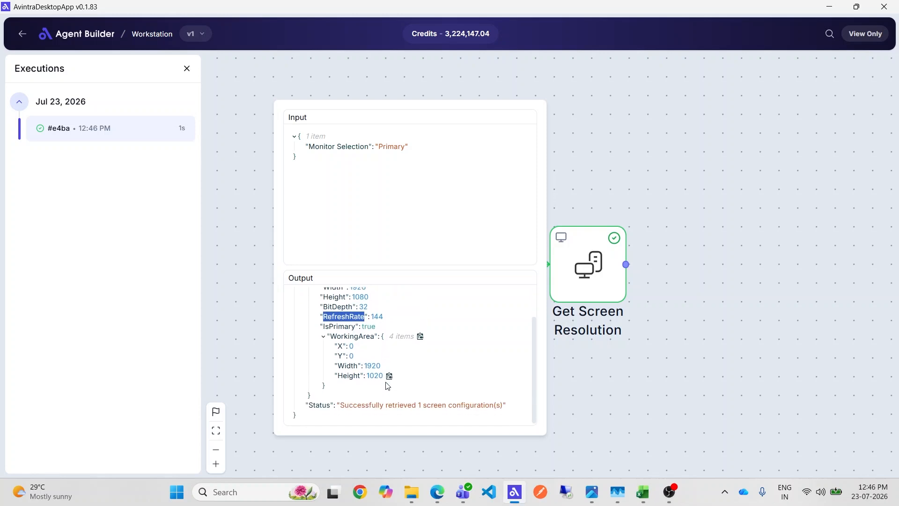
pyautogui.scroll(4, 395, 386)
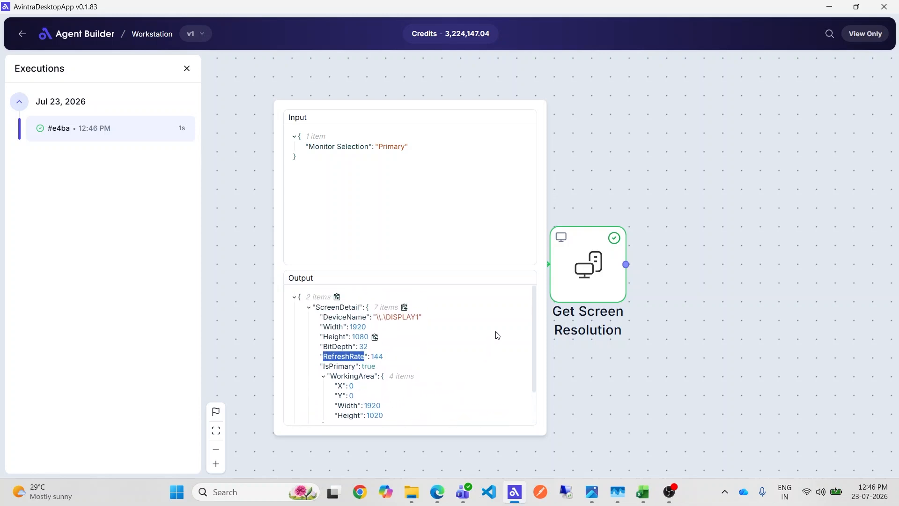
pyautogui.click(185, 70)
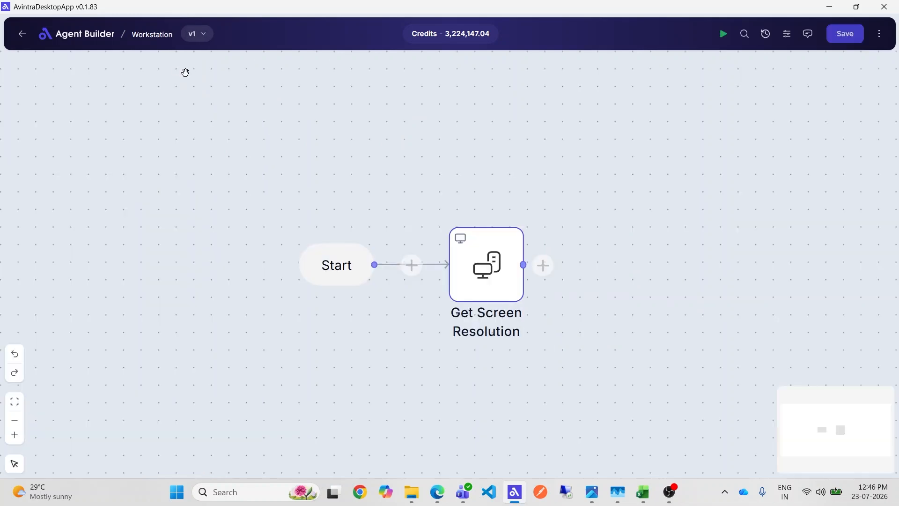
# Add a Take Screenshot node from the Workstation category after the Get Screen Resolution node
pyautogui.click(543, 275)
pyautogui.click(542, 275)
pyautogui.scroll(-1, 546, 402)
pyautogui.click(542, 425)
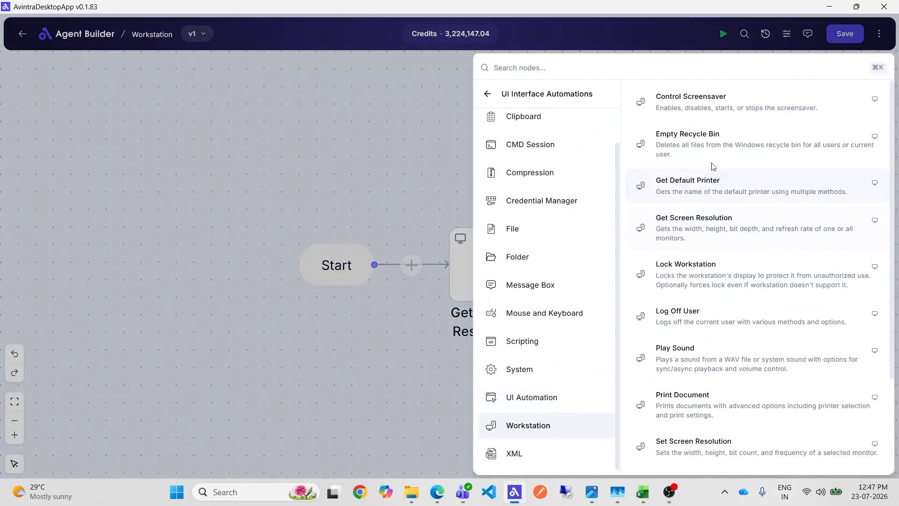
pyautogui.scroll(-2, 692, 403)
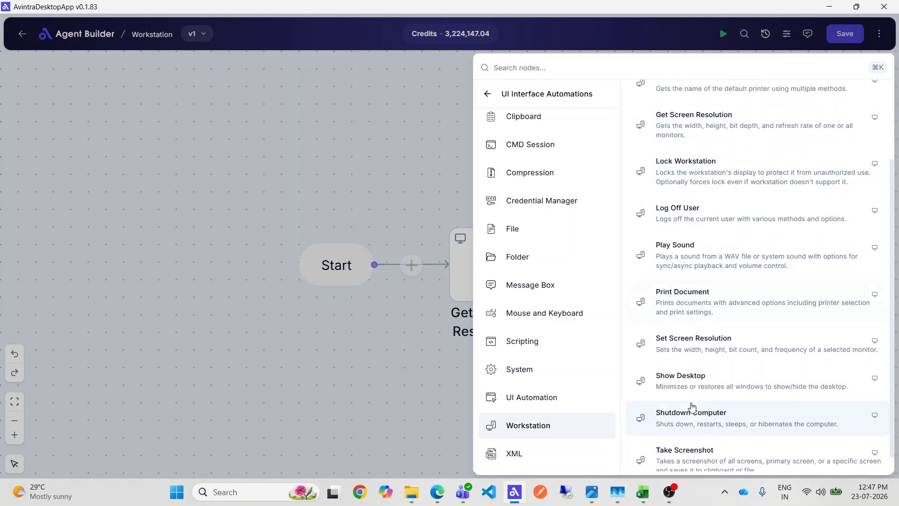
pyautogui.scroll(-1, 693, 407)
pyautogui.click(706, 437)
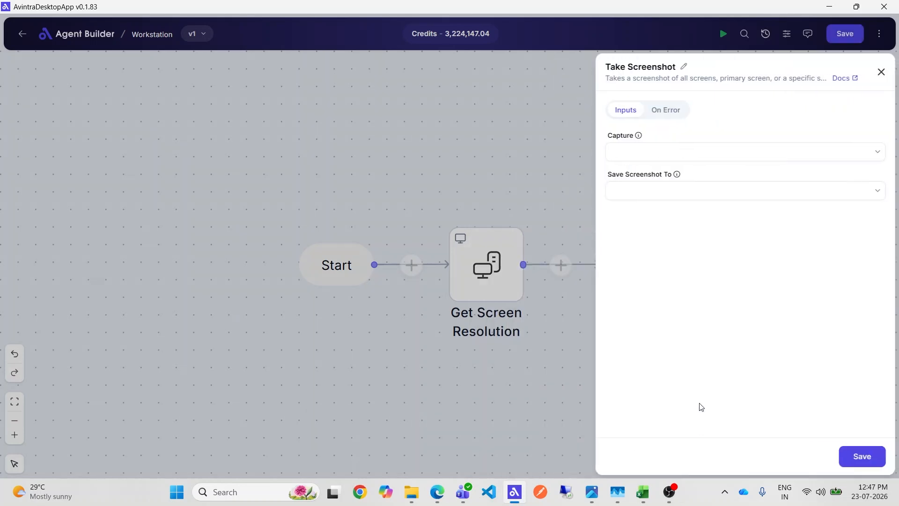
# Set the screenshot capture to Primary screen and save the screenshot to File
pyautogui.click(630, 150)
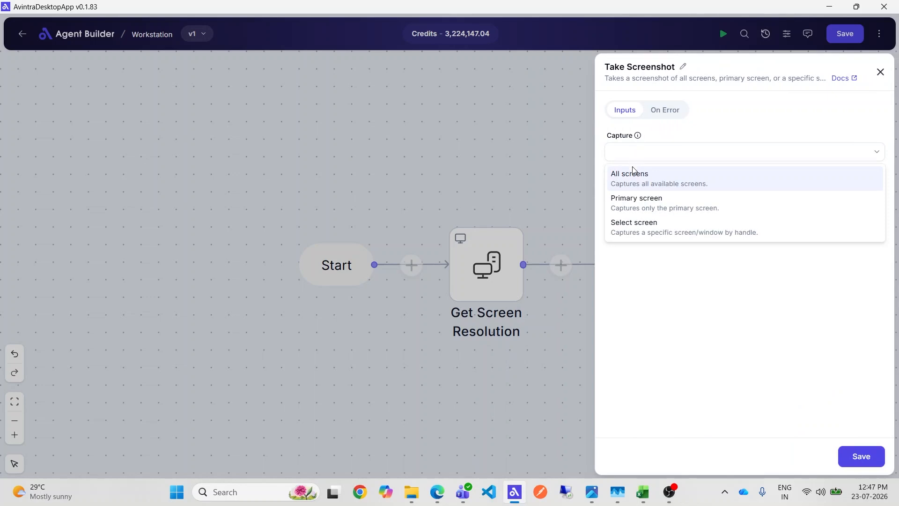
pyautogui.click(644, 208)
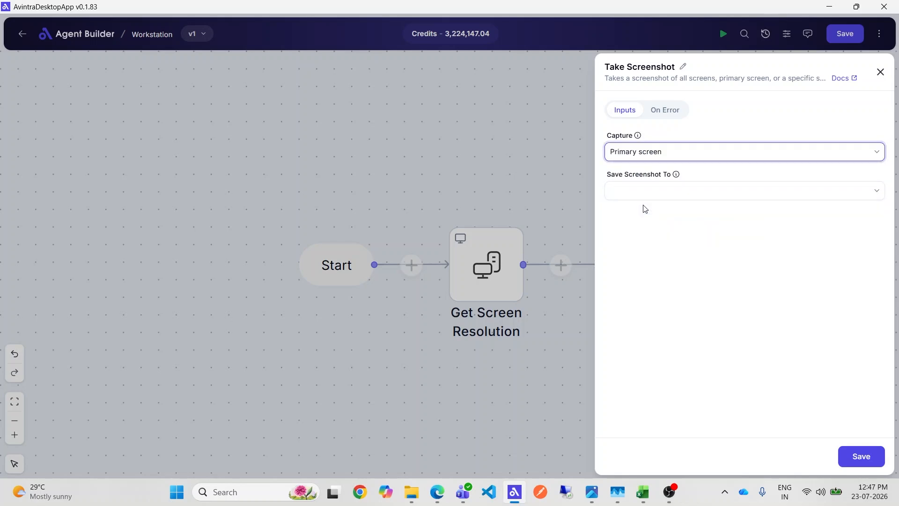
pyautogui.click(678, 193)
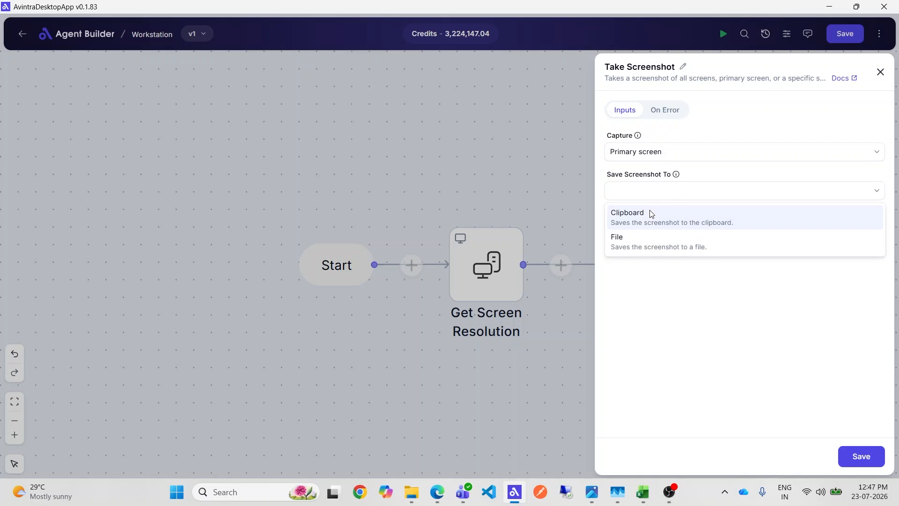
pyautogui.click(656, 243)
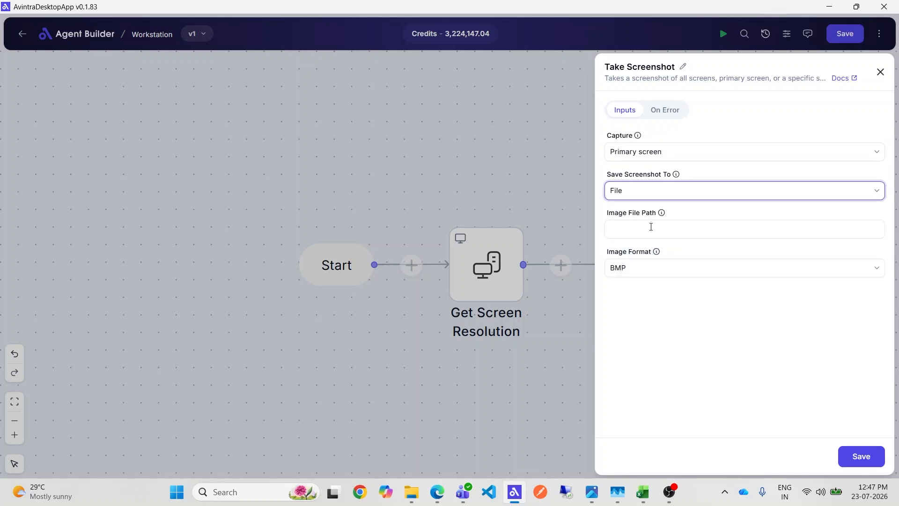
# Enter the Workstation folder path ending in screenshot.png as the image file path
pyautogui.click(651, 228)
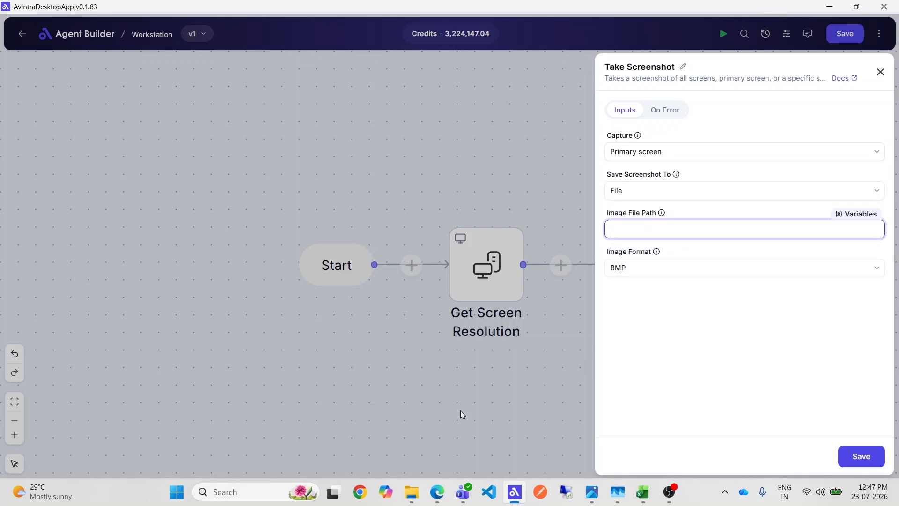
pyautogui.write('C:\\Users\\anjal\\OneDrive - Aventisia Technologies Pvt Ltd\\Others\\Workstation')
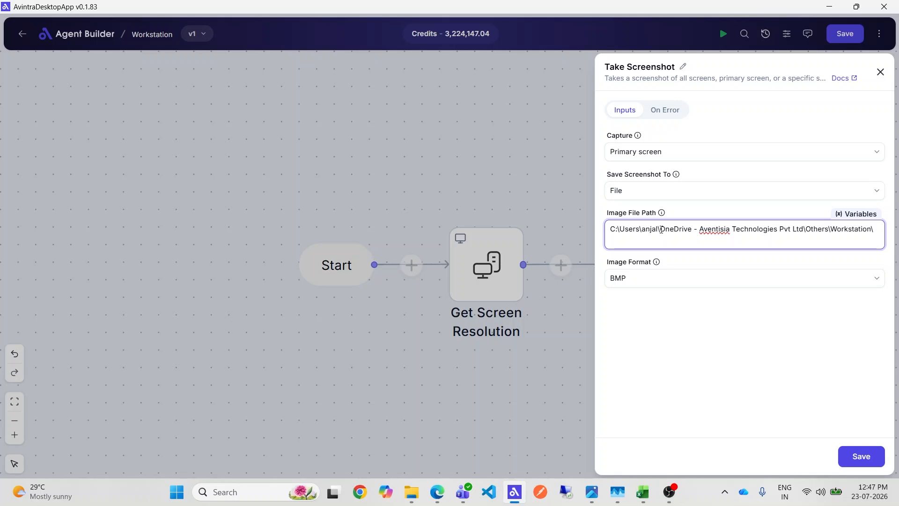
pyautogui.write('screenshot.png')
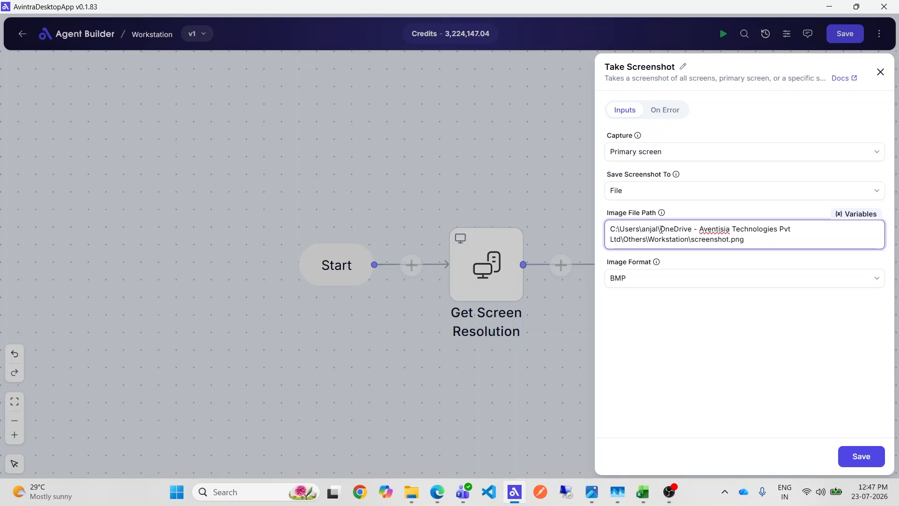
# Set the image format to PNG and save the node and the flow
pyautogui.click(634, 277)
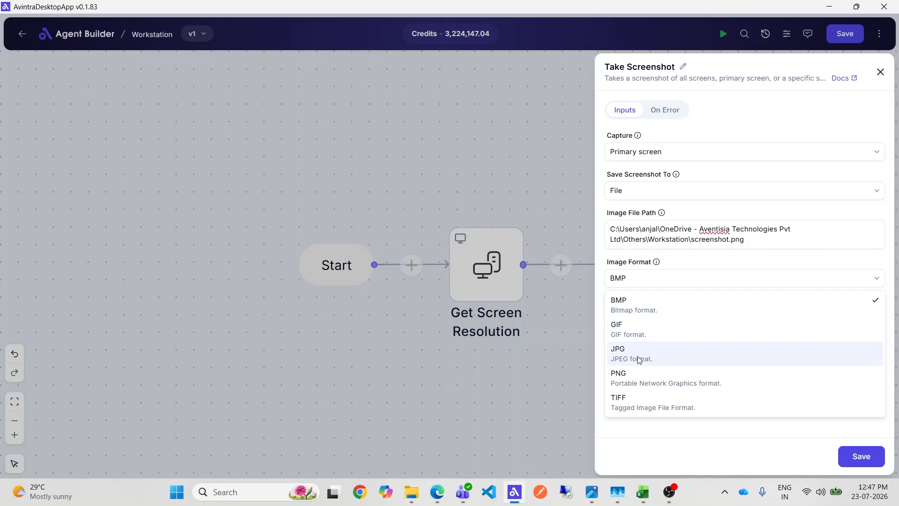
pyautogui.click(632, 386)
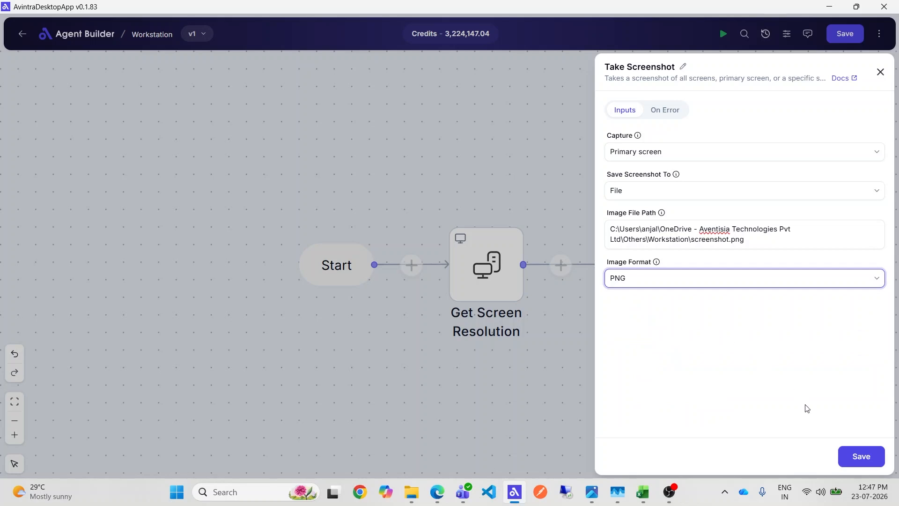
pyautogui.click(846, 458)
pyautogui.click(844, 34)
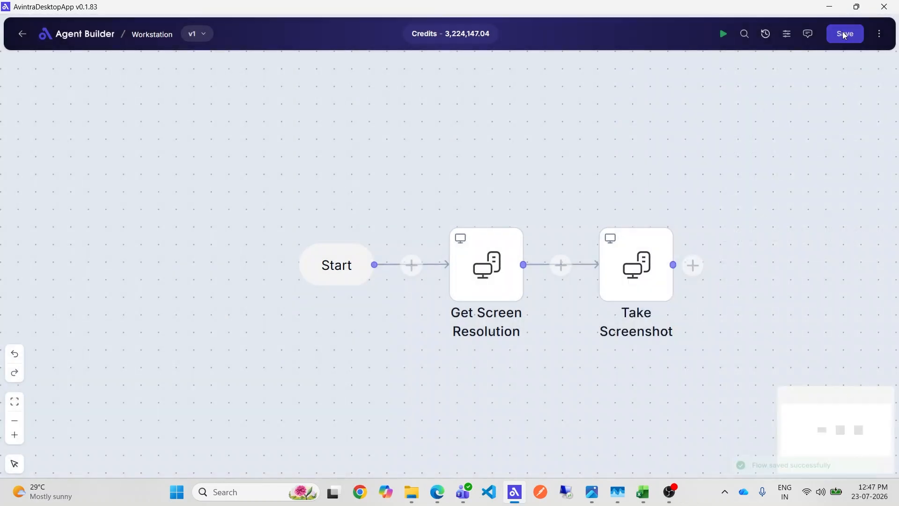
# Run the workflow and review the Take Screenshot node's execution input and output in the executions history
pyautogui.click(726, 41)
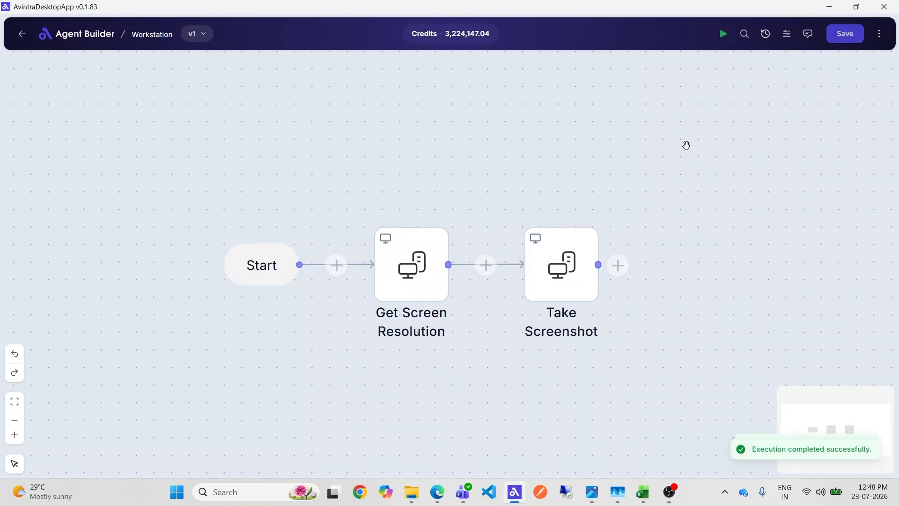
pyautogui.click(880, 34)
pyautogui.click(851, 68)
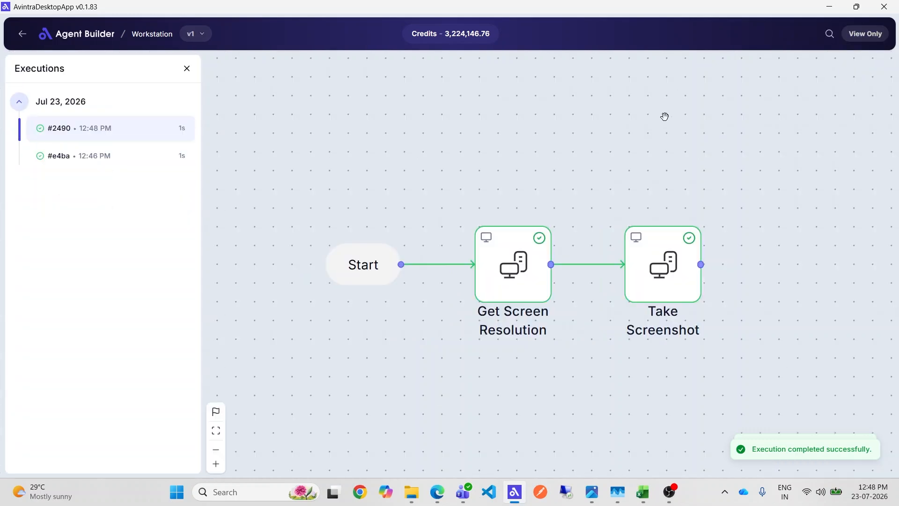
pyautogui.click(660, 268)
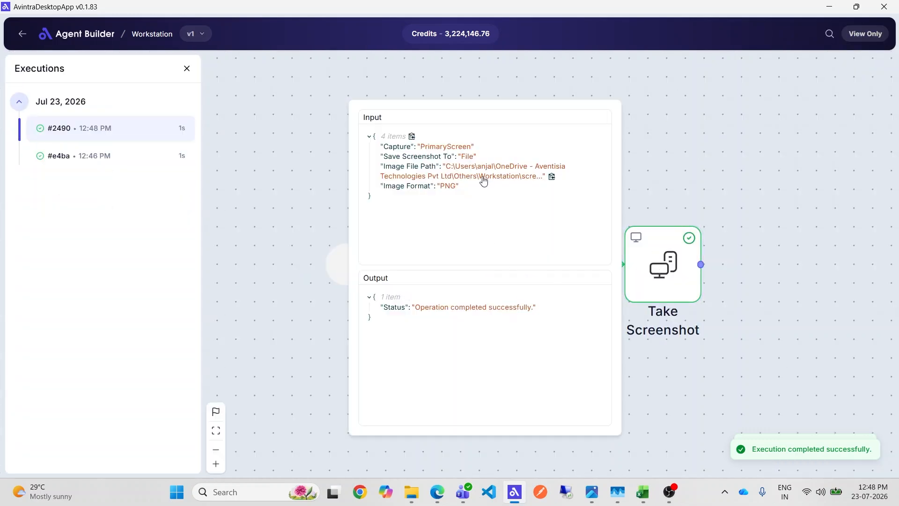
pyautogui.click(487, 181)
pyautogui.click(226, 128)
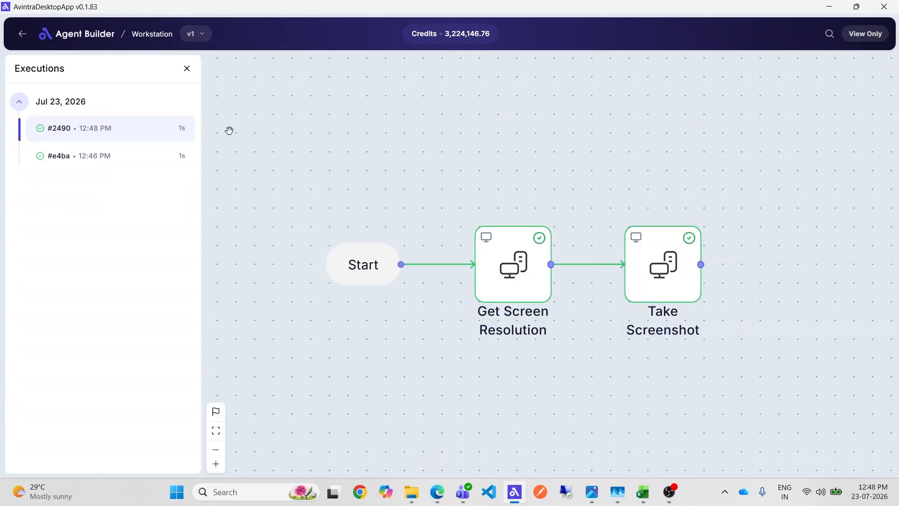
pyautogui.click(187, 68)
# Open the saved screenshot.png file to check the captured image, then close it
pyautogui.moveTo(411, 492)
pyautogui.click(369, 446)
pyautogui.click(174, 109)
pyautogui.doubleClick(175, 109)
pyautogui.click(730, 119)
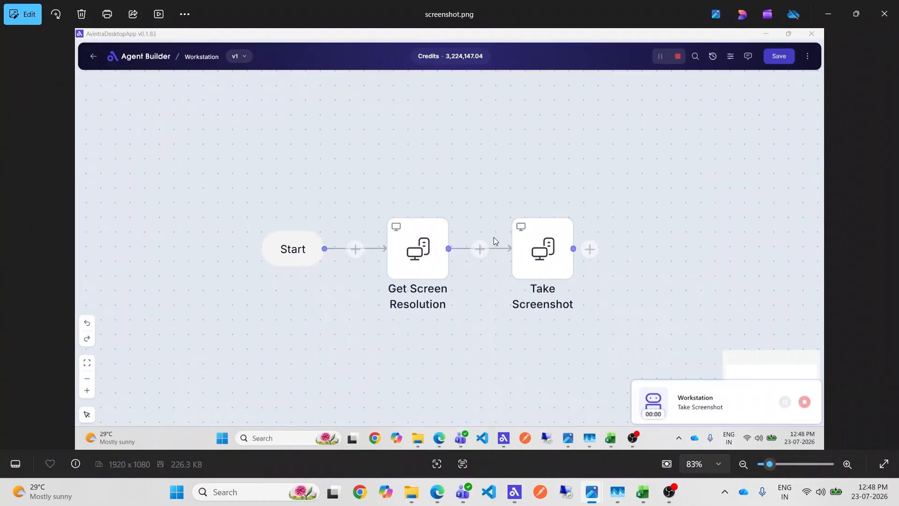
pyautogui.click(885, 20)
# Disable the Get Screen Resolution and Take Screenshot nodes in the flow
pyautogui.click(515, 492)
pyautogui.rightClick(429, 277)
pyautogui.click(466, 259)
pyautogui.rightClick(557, 280)
pyautogui.click(593, 262)
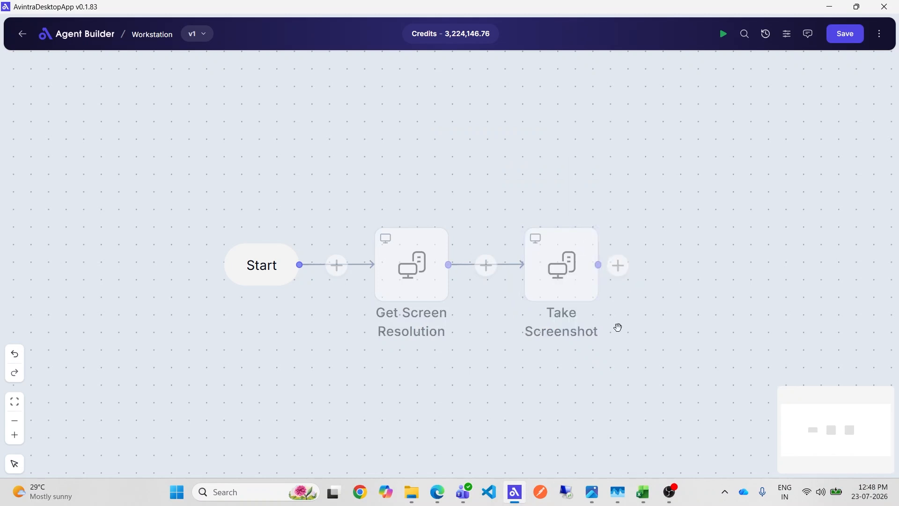
# Add a Play Sound node from the Workstation category after the Take Screenshot node
pyautogui.click(618, 262)
pyautogui.click(617, 257)
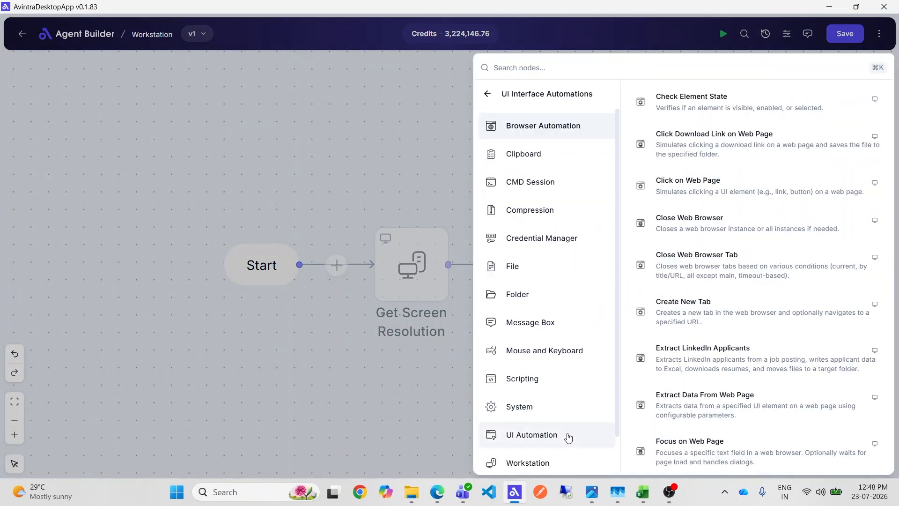
pyautogui.scroll(-1, 553, 420)
pyautogui.click(553, 420)
pyautogui.click(745, 357)
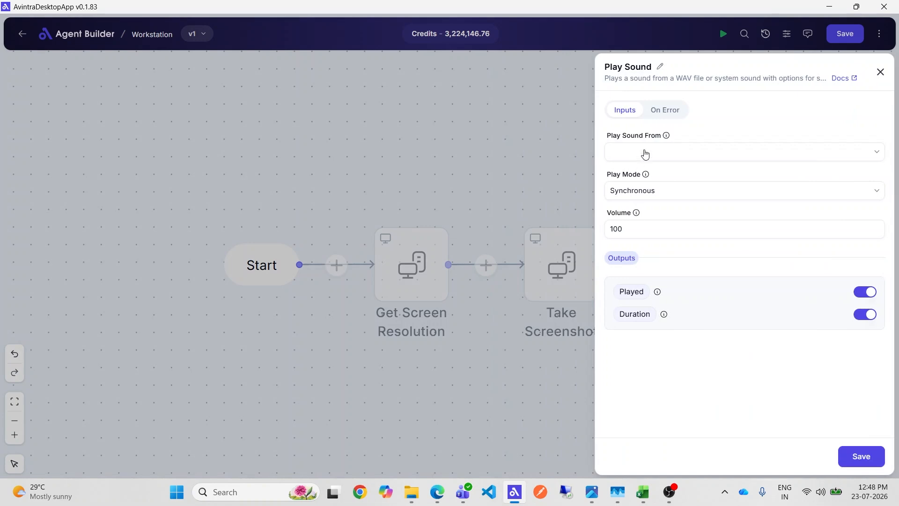
# Set the sound source to System and choose Beep as the system sound
pyautogui.click(644, 154)
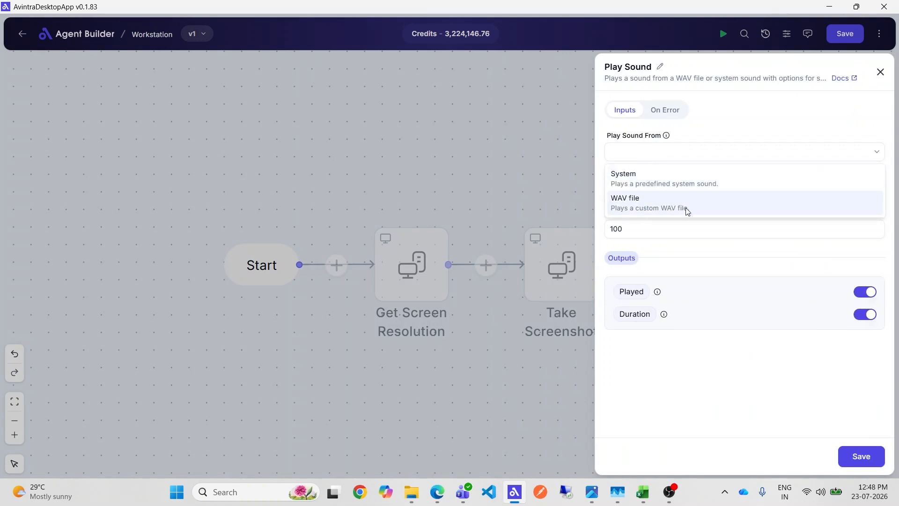
pyautogui.click(709, 176)
pyautogui.click(645, 196)
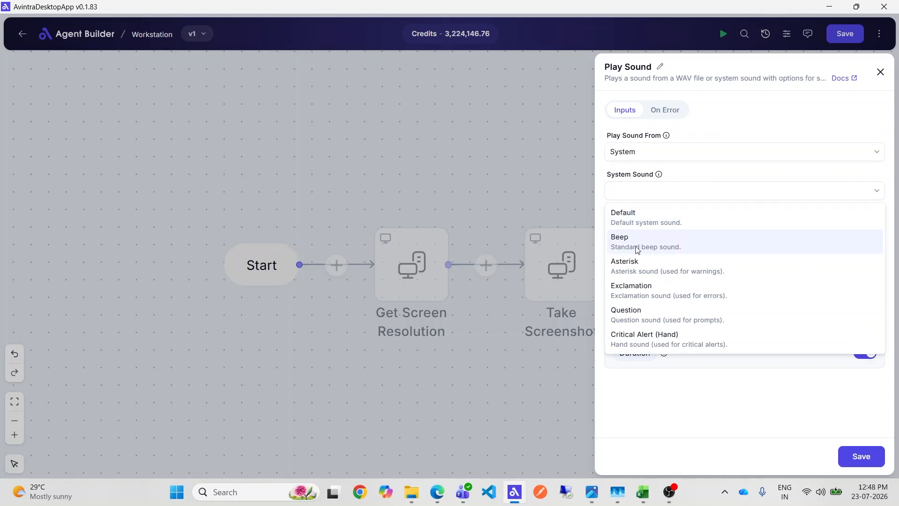
pyautogui.click(652, 250)
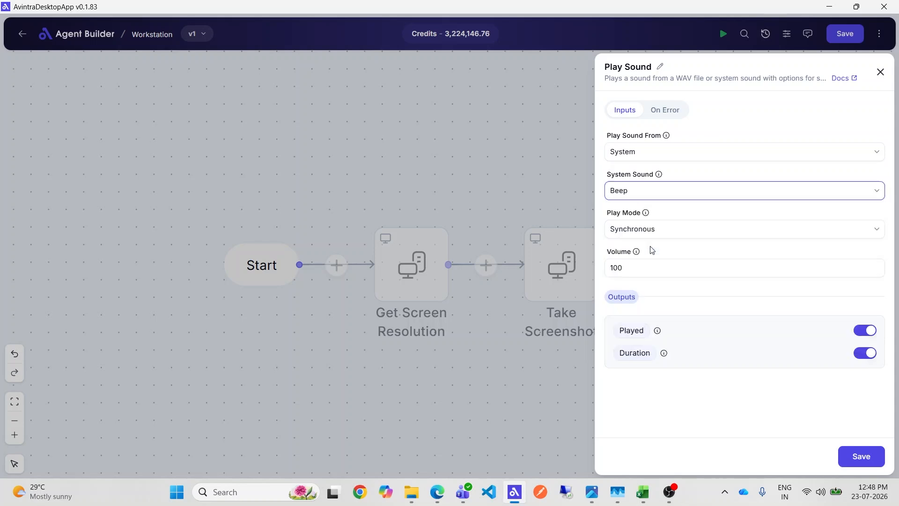
# Keep the play mode Synchronous, save the Play Sound node and run the workflow
pyautogui.click(652, 229)
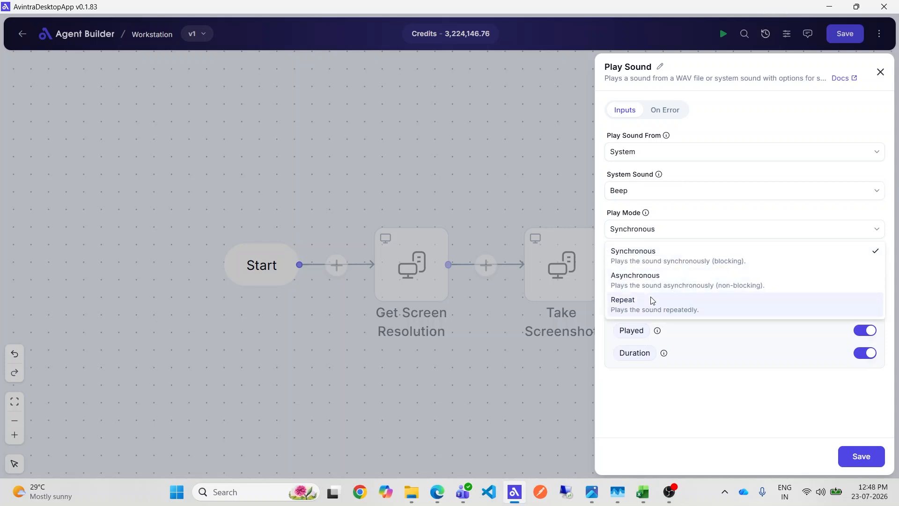
pyautogui.click(657, 255)
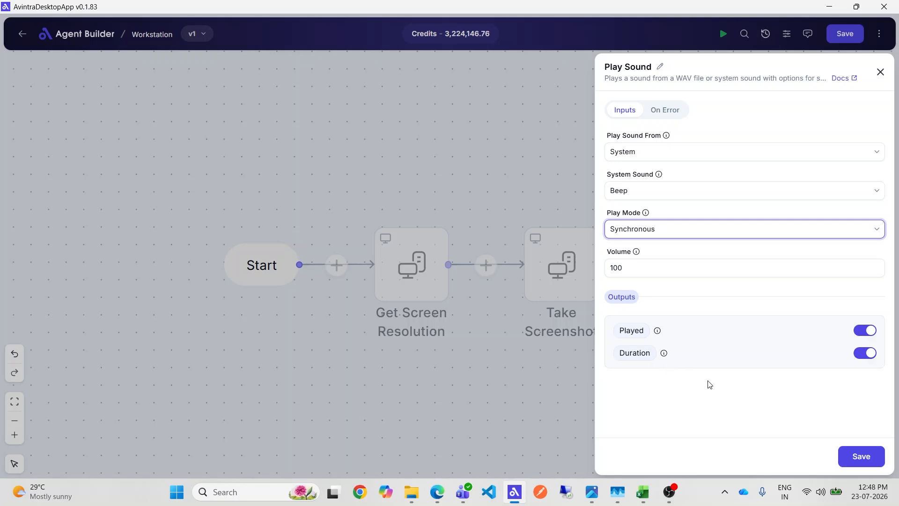
pyautogui.click(858, 453)
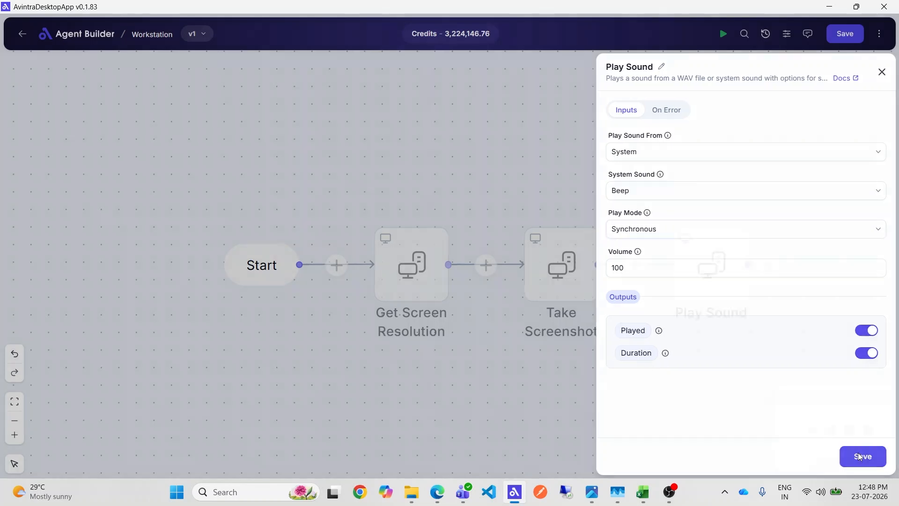
pyautogui.click(717, 35)
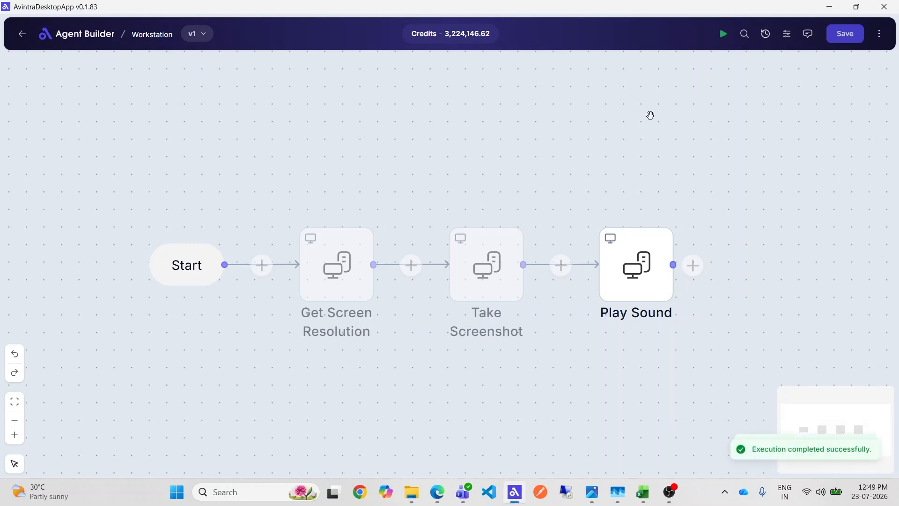
# Open the execution history and inspect the Play Sound node's input and output for the latest run
pyautogui.click(879, 33)
pyautogui.click(806, 66)
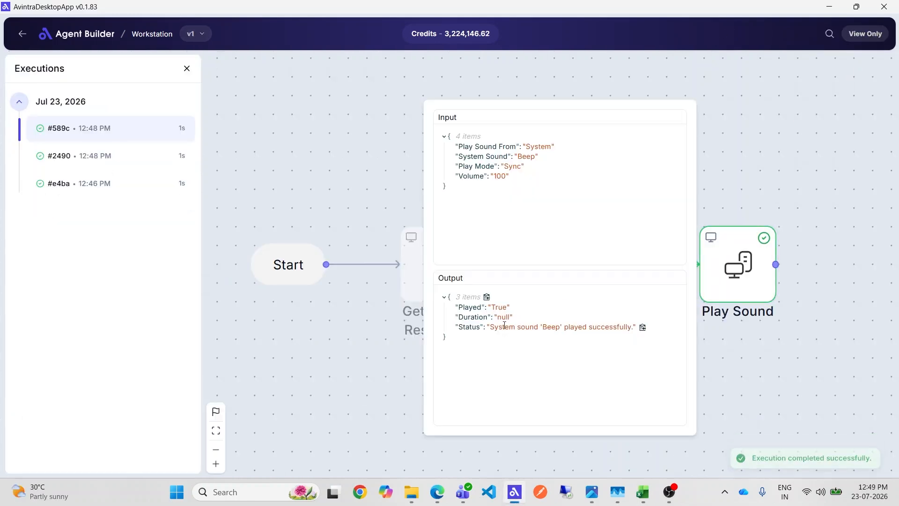
pyautogui.click(187, 68)
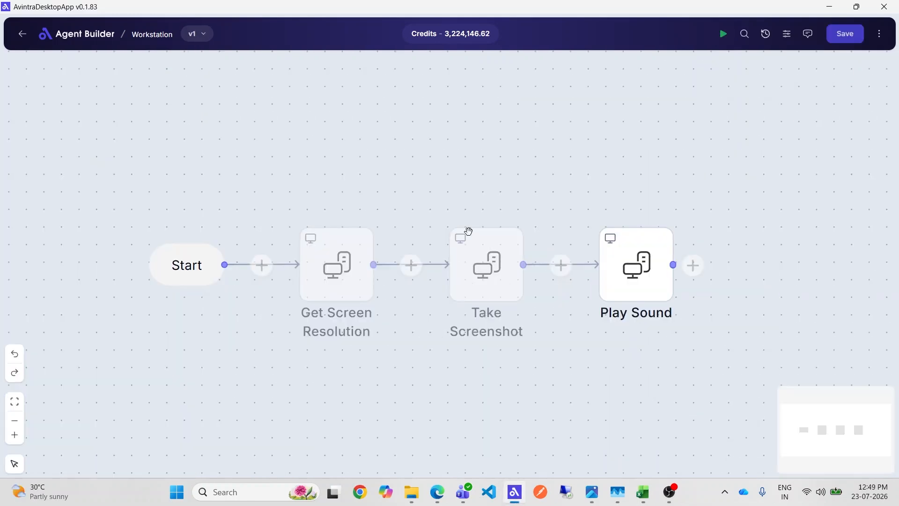
# Disable the Play Sound node in the flow
pyautogui.rightClick(663, 287)
pyautogui.click(700, 250)
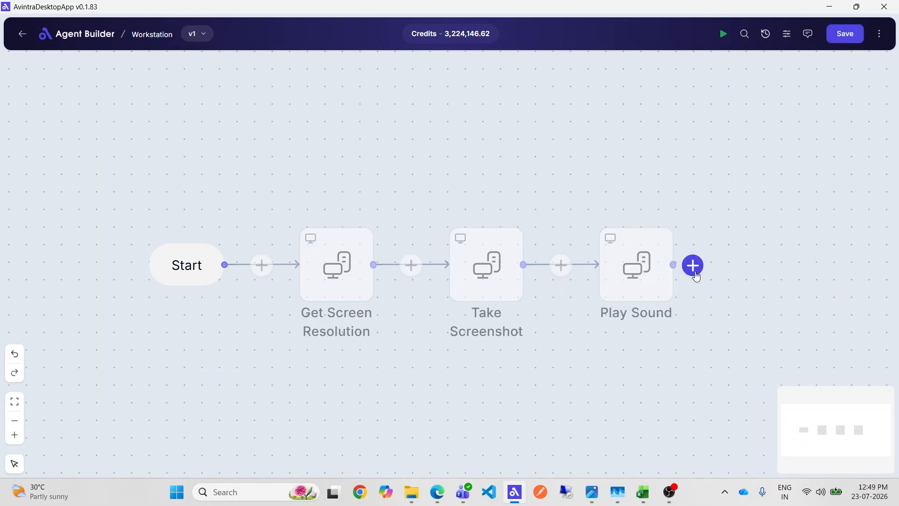
pyautogui.click(695, 274)
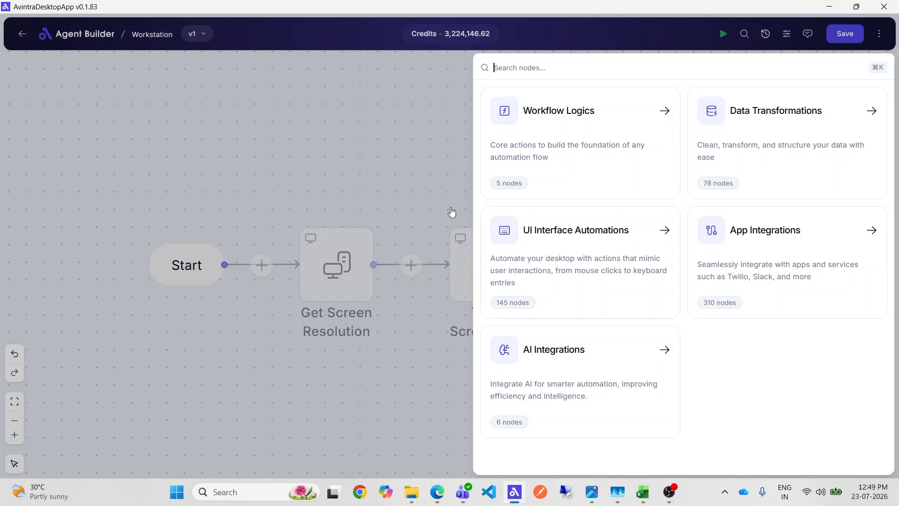
pyautogui.click(311, 172)
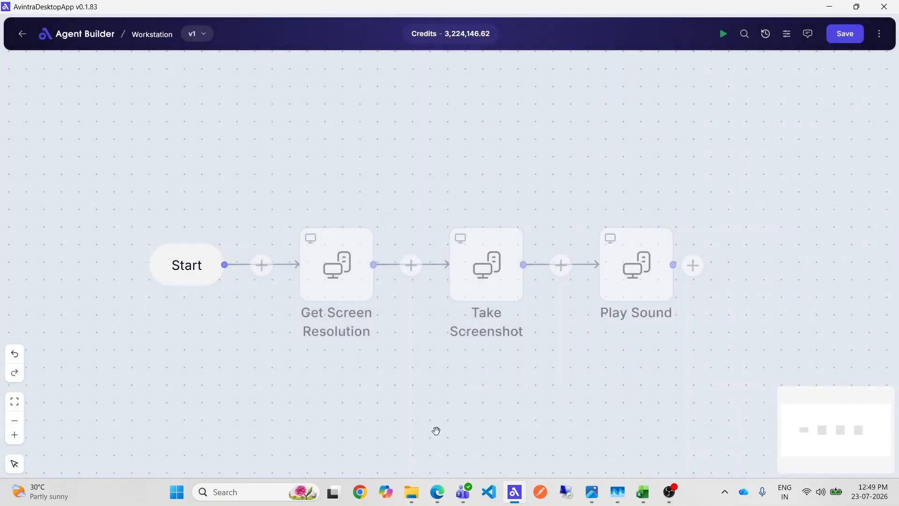
# Switch to File Explorer and delete the screenshot file from the Workstation folder
pyautogui.moveTo(412, 492)
pyautogui.click(366, 436)
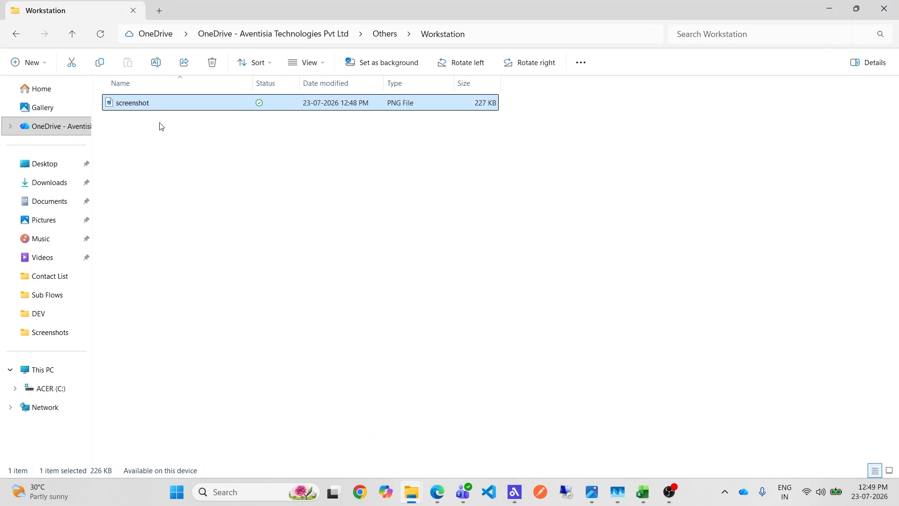
pyautogui.rightClick(139, 103)
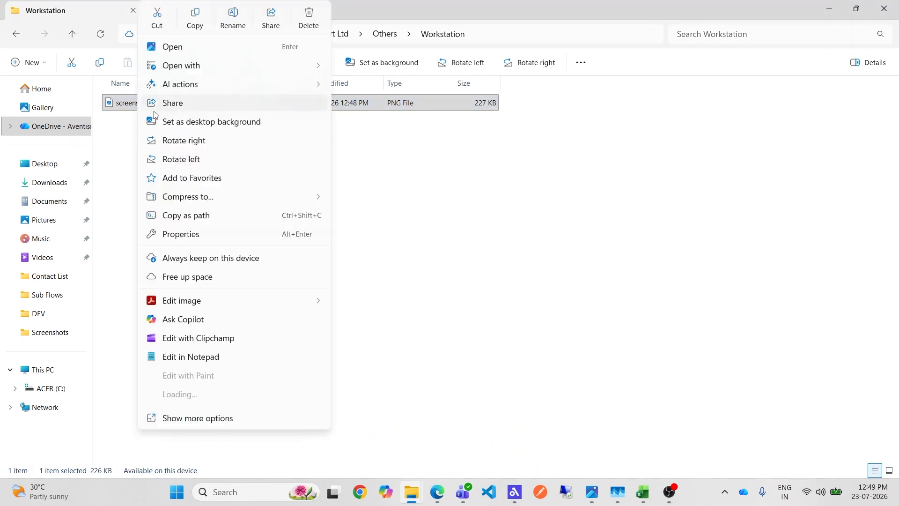
pyautogui.click(309, 19)
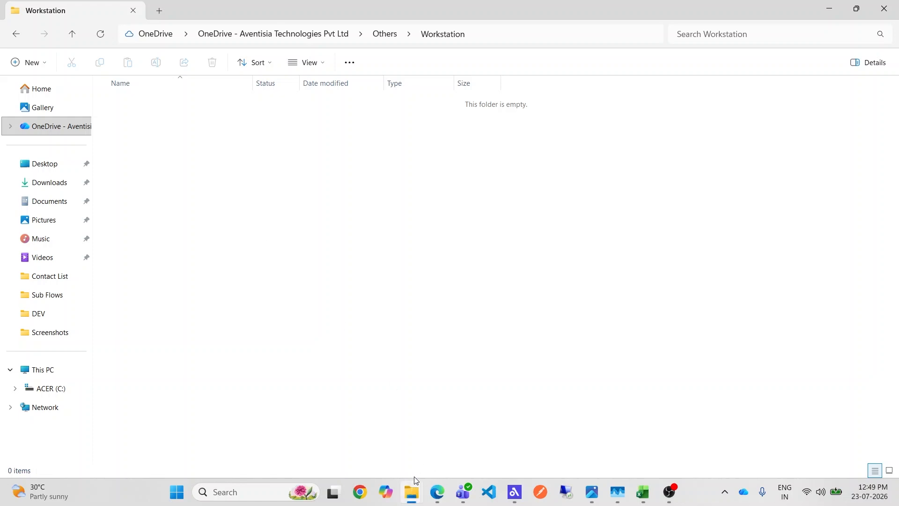
# Open the Recycle Bin to view the deleted file, then return to the Agent Builder window
pyautogui.moveTo(413, 489)
pyautogui.click(461, 448)
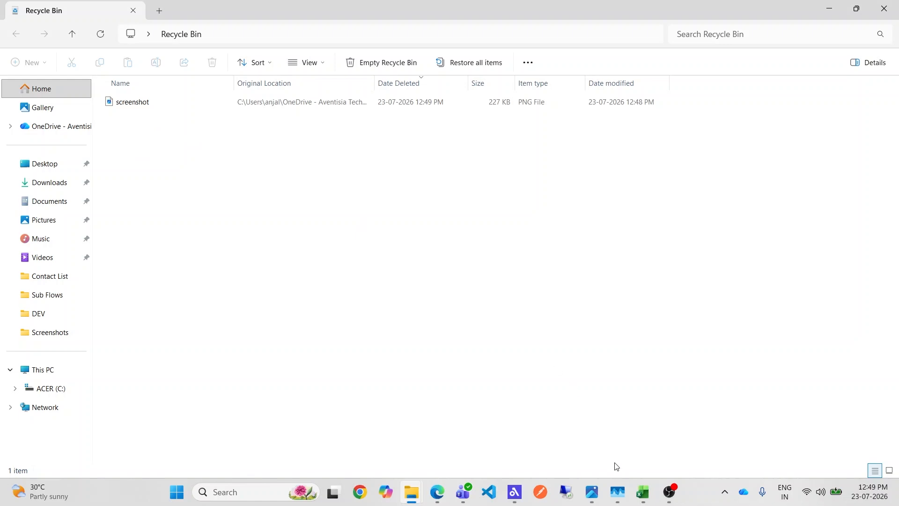
pyautogui.click(519, 490)
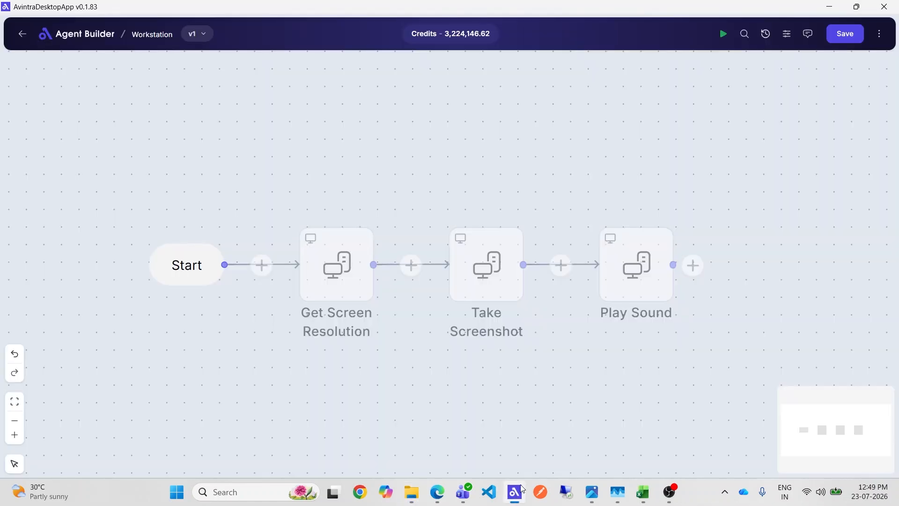
# Add an Empty Recycle Bin node from the Workstation category after the Play Sound node
pyautogui.click(693, 266)
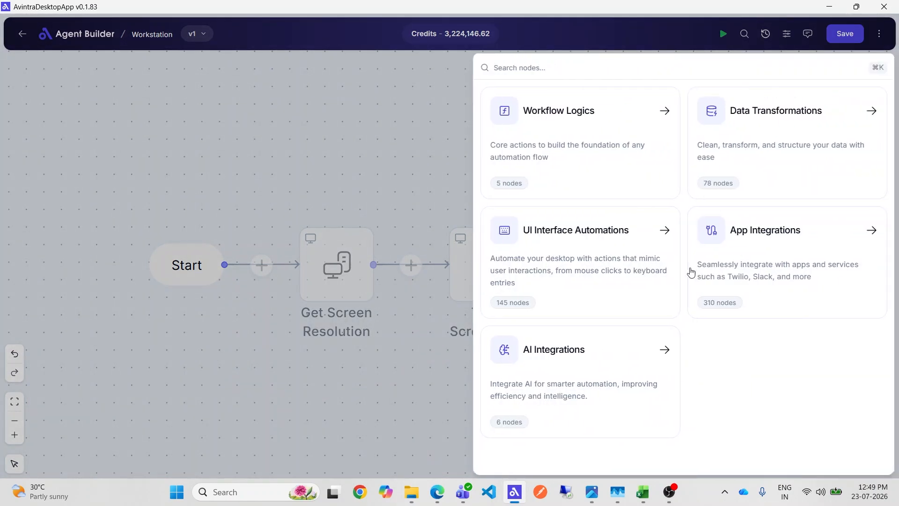
pyautogui.click(612, 273)
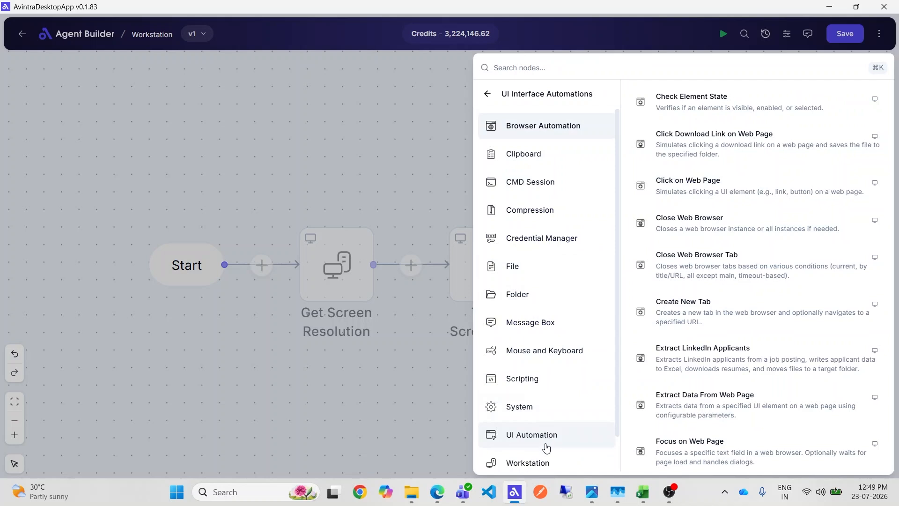
pyautogui.click(541, 464)
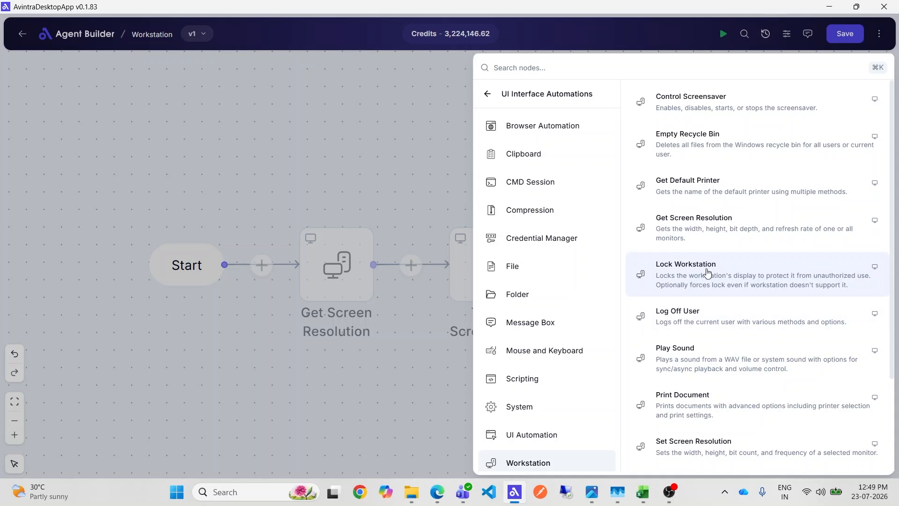
pyautogui.click(699, 148)
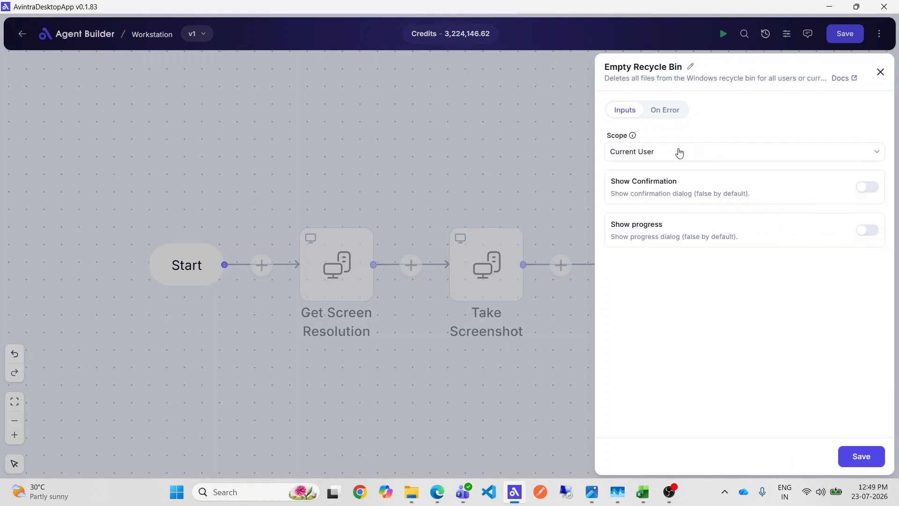
# Keep the scope as Current User, save the Empty Recycle Bin node and the flow, and run the workflow
pyautogui.click(651, 155)
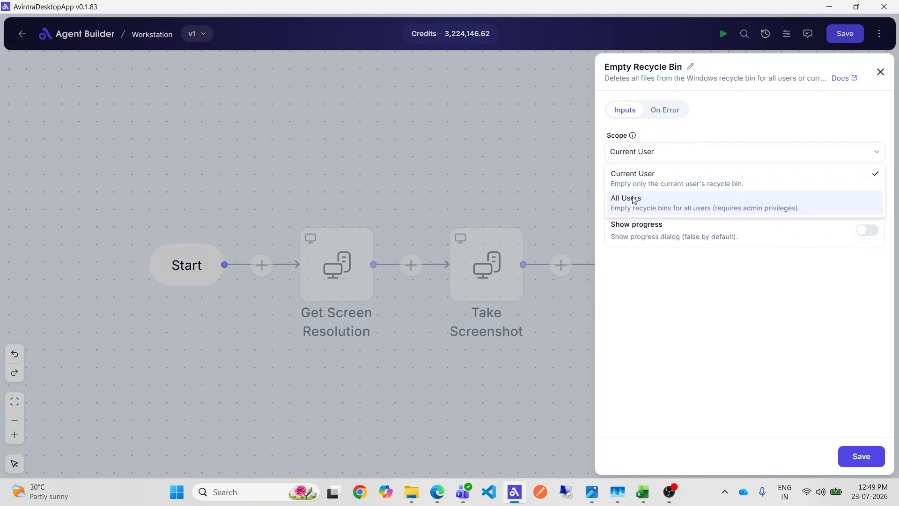
pyautogui.click(637, 183)
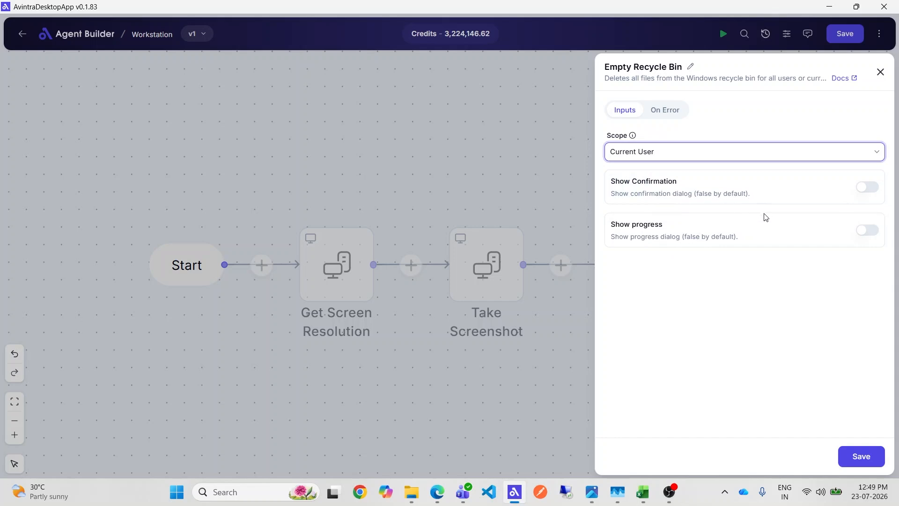
pyautogui.click(853, 458)
pyautogui.click(845, 34)
pyautogui.click(724, 34)
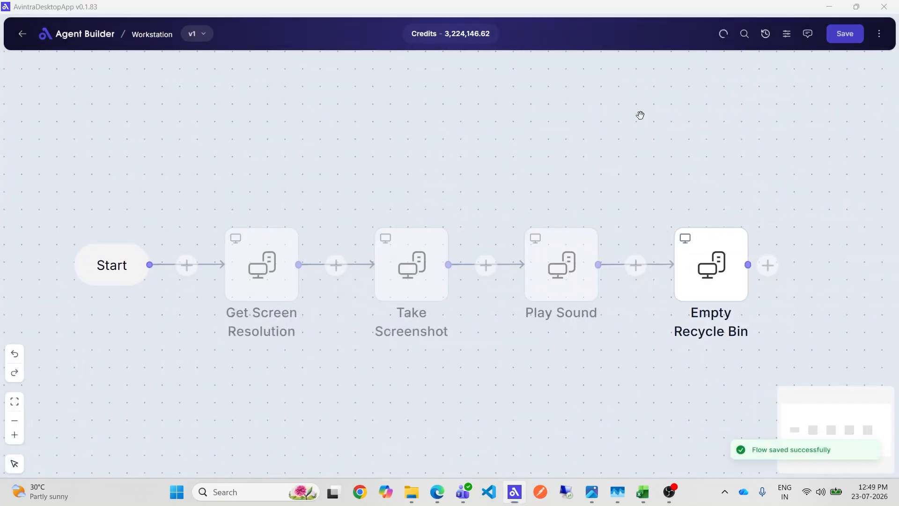
# Review the latest execution's Empty Recycle Bin output, then check the Recycle Bin contents in File Explorer
pyautogui.click(879, 34)
pyautogui.click(845, 66)
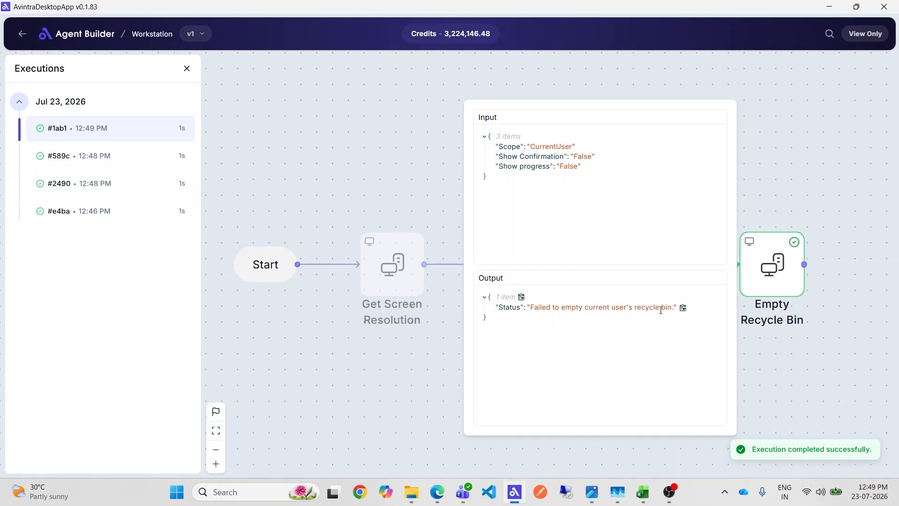
pyautogui.click(318, 148)
pyautogui.click(187, 68)
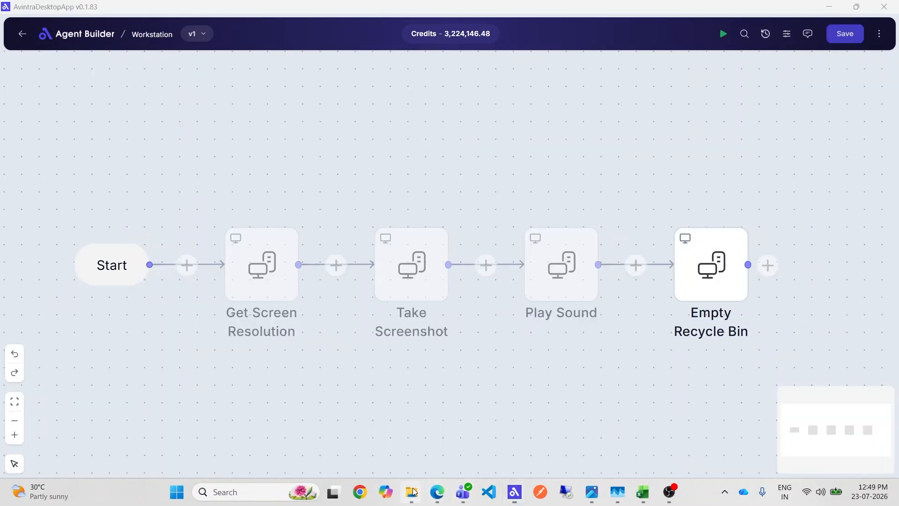
pyautogui.click(411, 492)
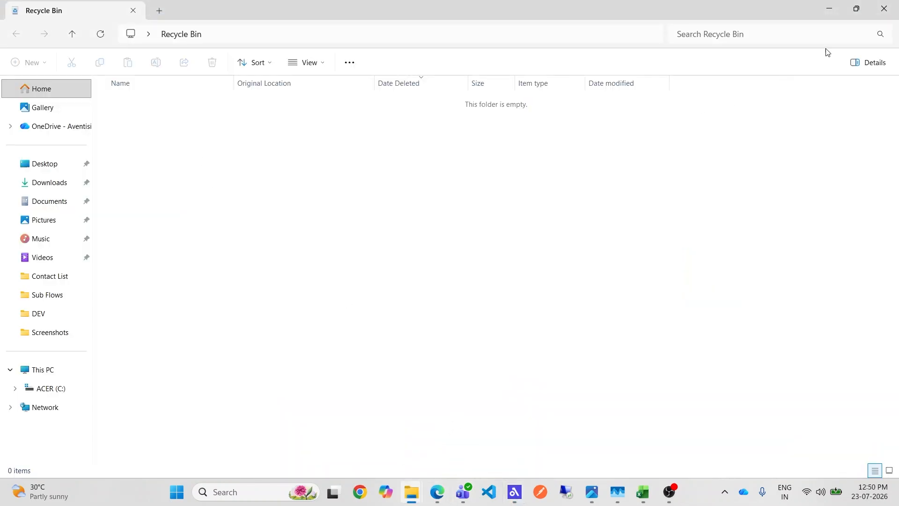
pyautogui.click(830, 10)
# Add a Lock Workstation node from the Workstation category after the Empty Recycle Bin node
pyautogui.click(737, 224)
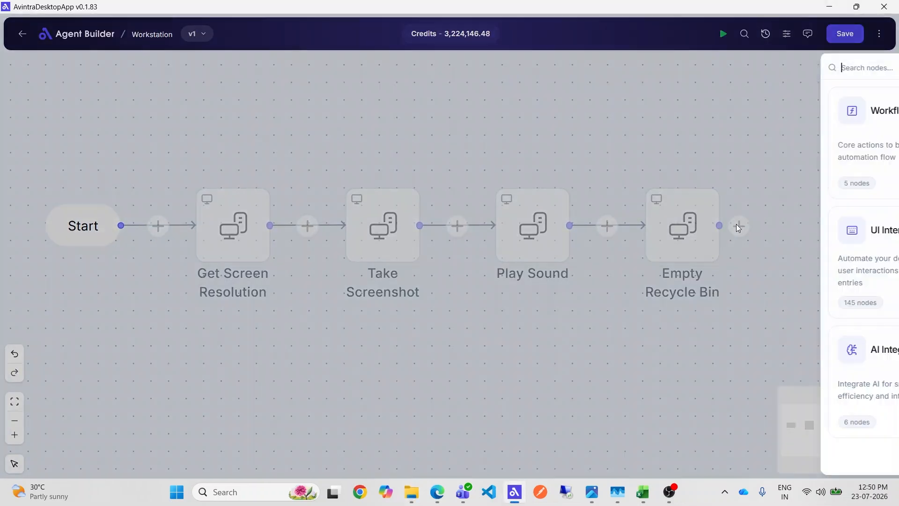
pyautogui.click(544, 261)
pyautogui.scroll(-1, 558, 403)
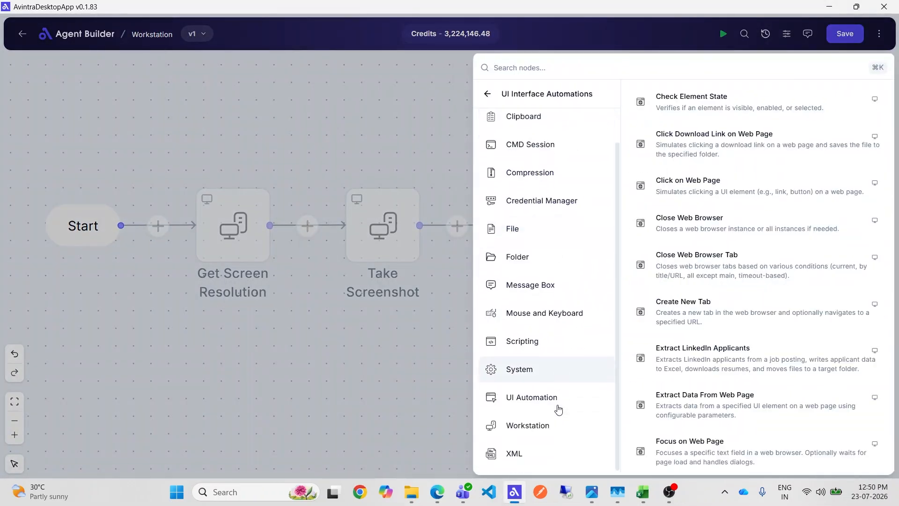
pyautogui.click(546, 425)
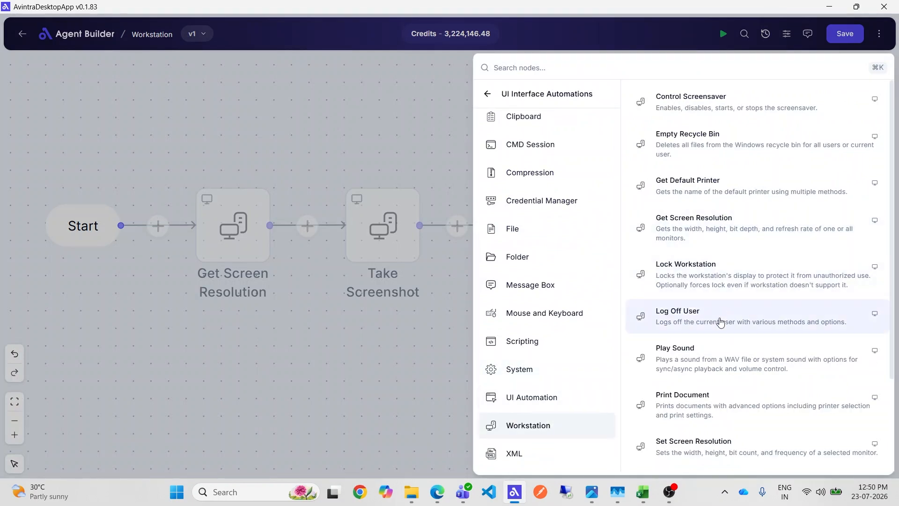
pyautogui.scroll(-2, 720, 339)
pyautogui.scroll(2, 720, 339)
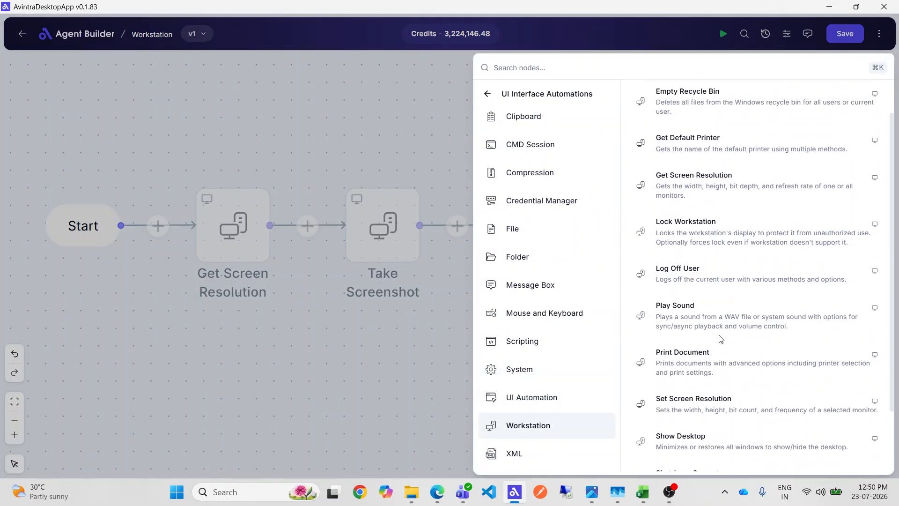
pyautogui.click(710, 275)
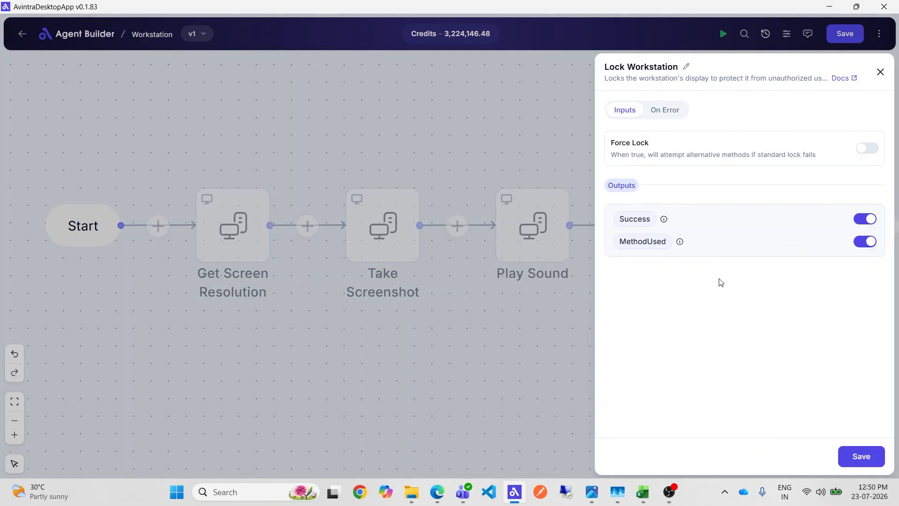
# Save the Lock Workstation node and the flow, and run the workflow to lock the computer
pyautogui.click(849, 453)
pyautogui.click(849, 39)
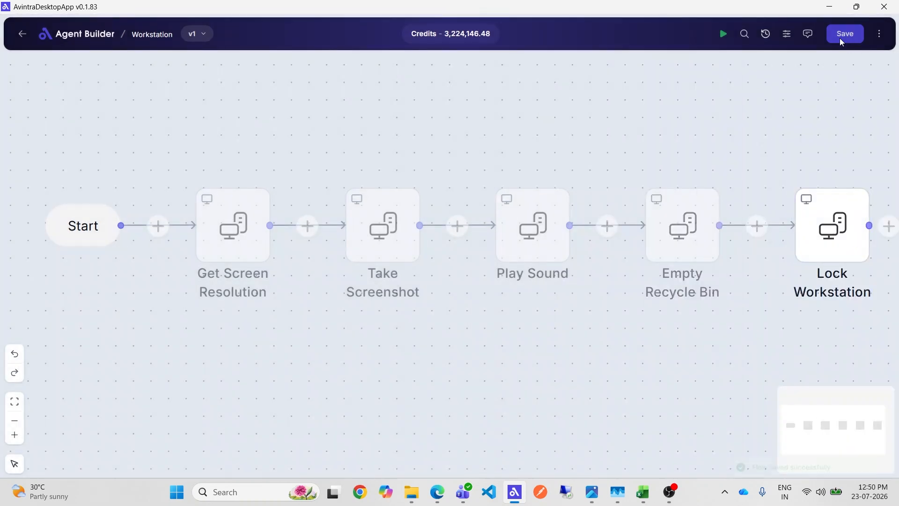
pyautogui.click(724, 34)
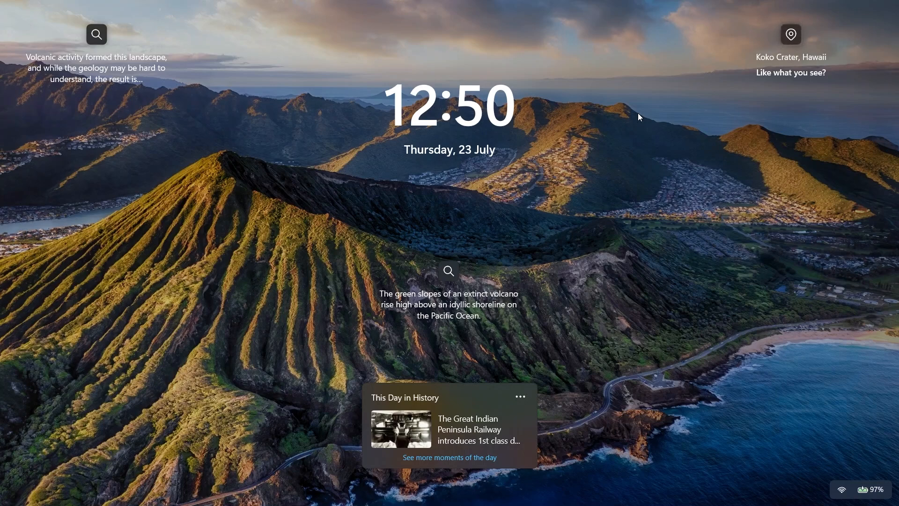
pyautogui.click(638, 114)
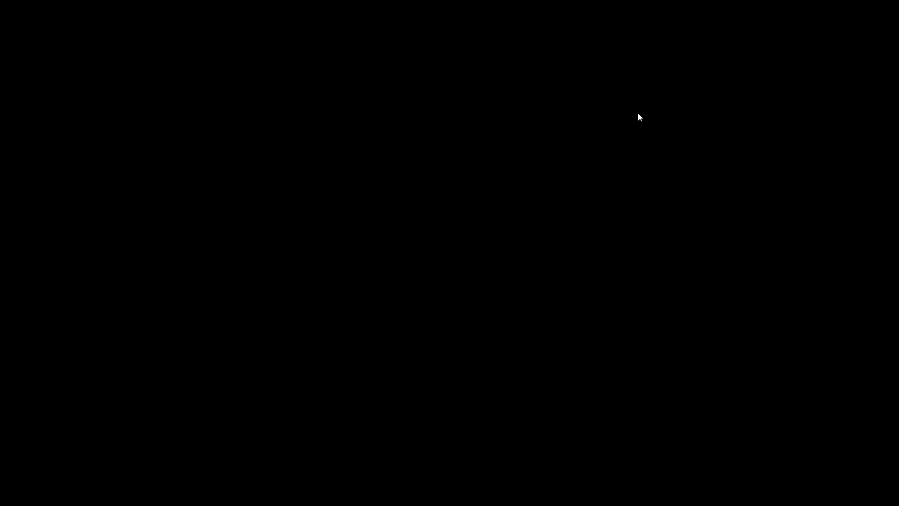